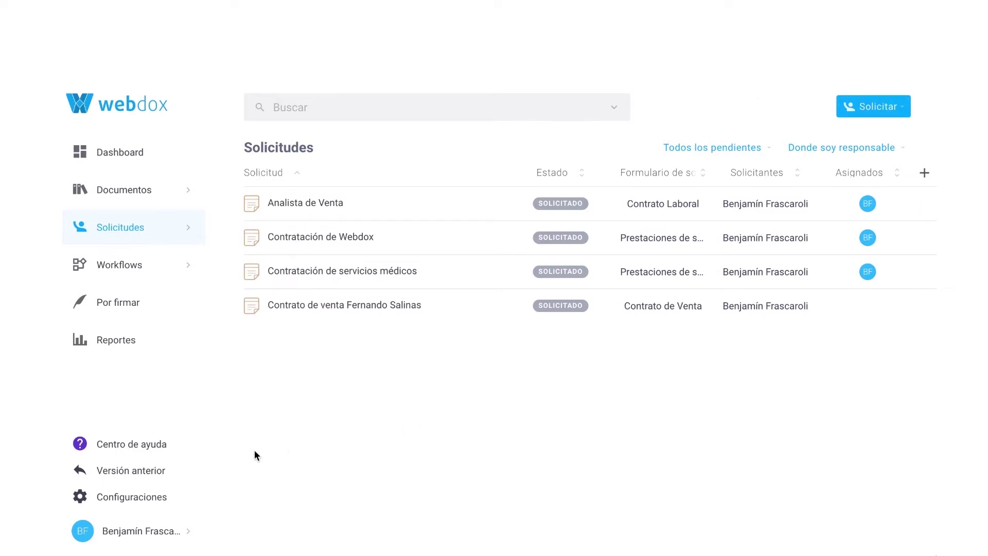
# Open a blank new form among the request forms in the settings and review its available fields
pyautogui.click(132, 498)
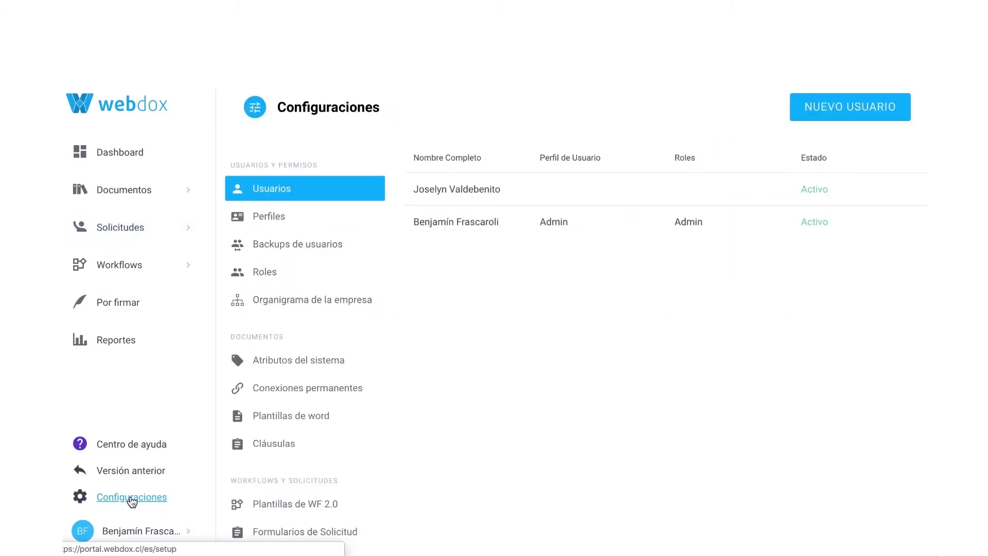
pyautogui.click(340, 532)
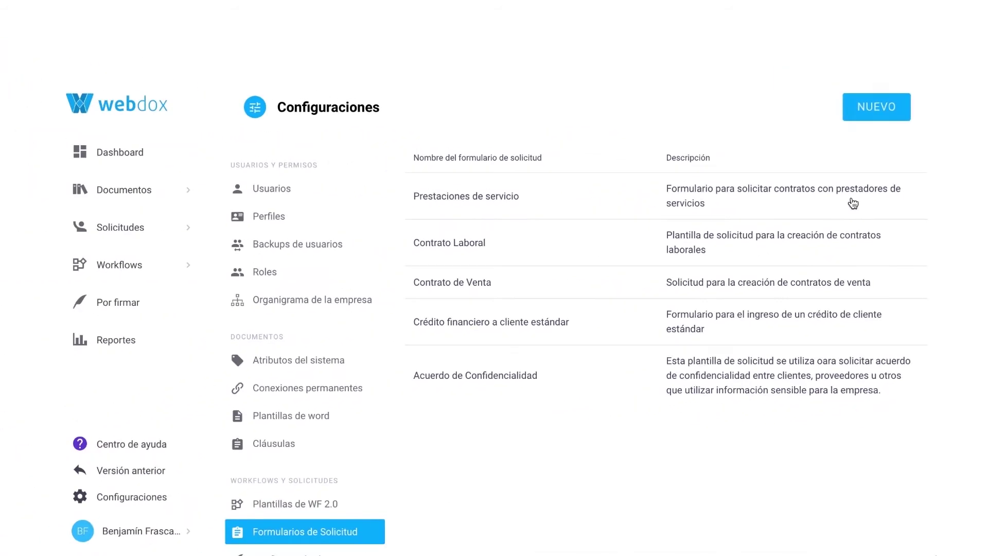
pyautogui.click(896, 114)
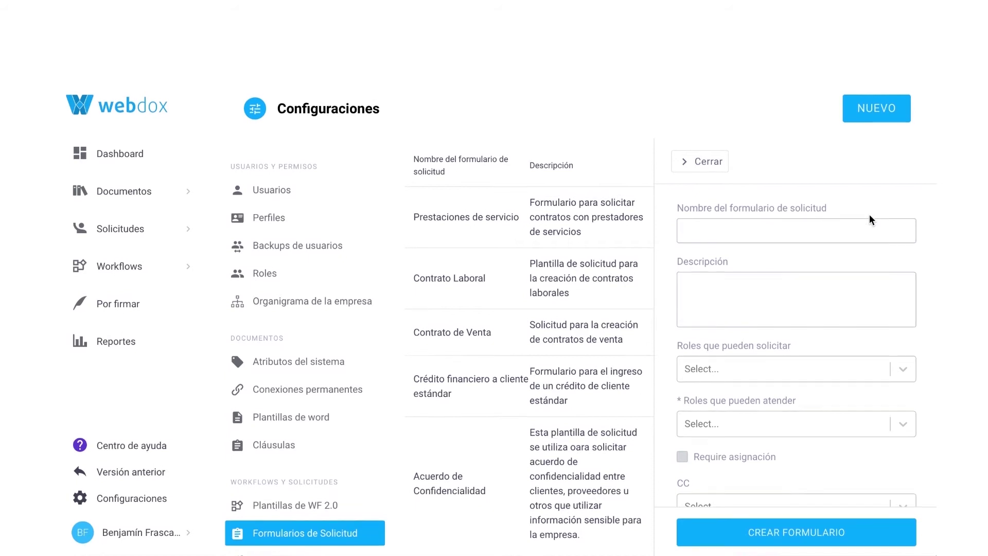
pyautogui.scroll(-1, 870, 219)
pyautogui.scroll(-5, 869, 214)
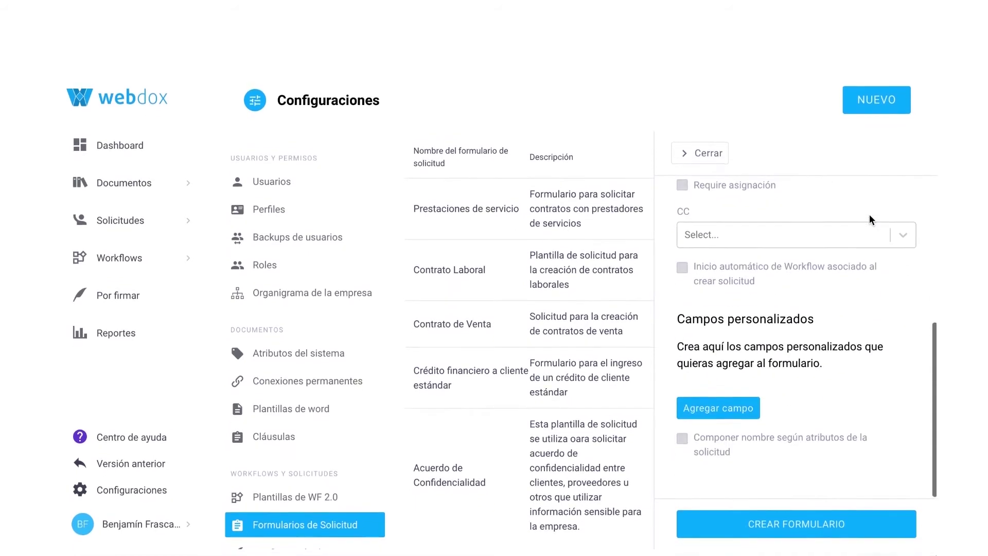
pyautogui.scroll(-1, 845, 432)
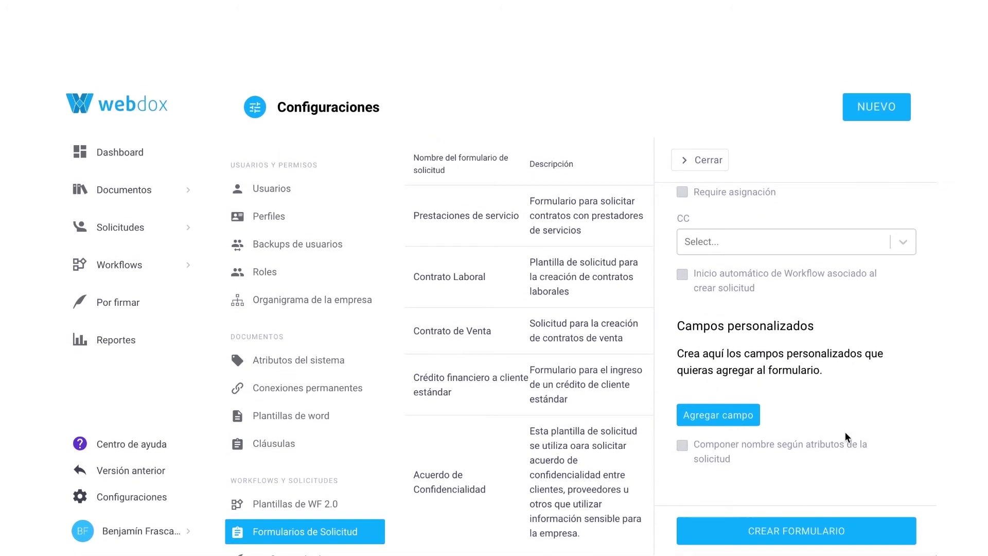
pyautogui.scroll(1, 847, 438)
# Add three custom fields to the blank request form and close it without creating the form
pyautogui.click(693, 414)
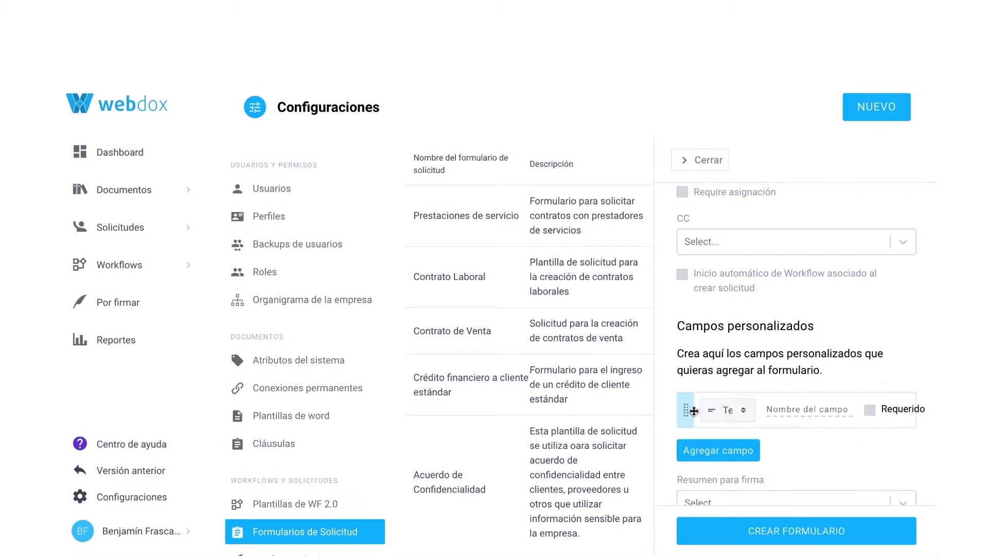
pyautogui.click(718, 450)
pyautogui.click(718, 486)
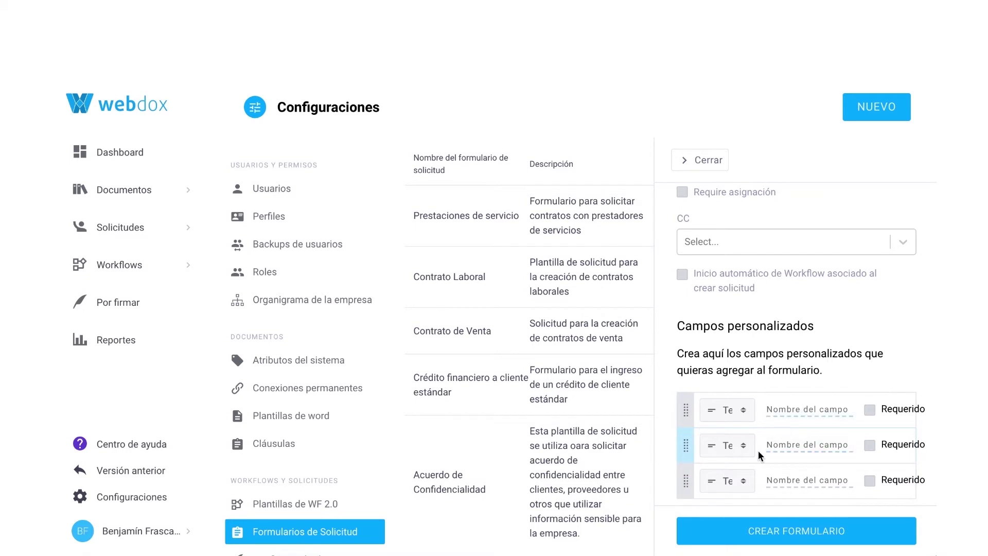
pyautogui.scroll(1, 759, 456)
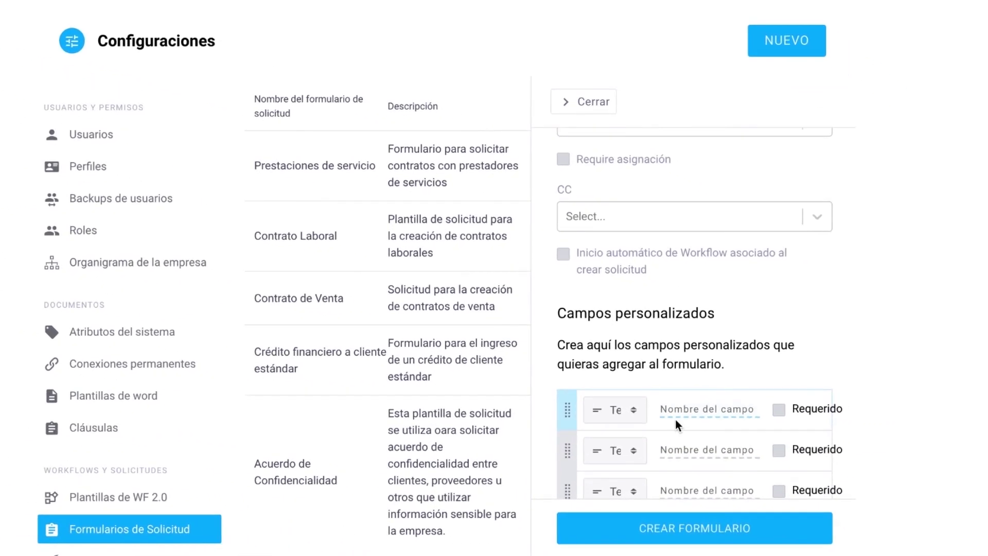
pyautogui.scroll(5, 672, 407)
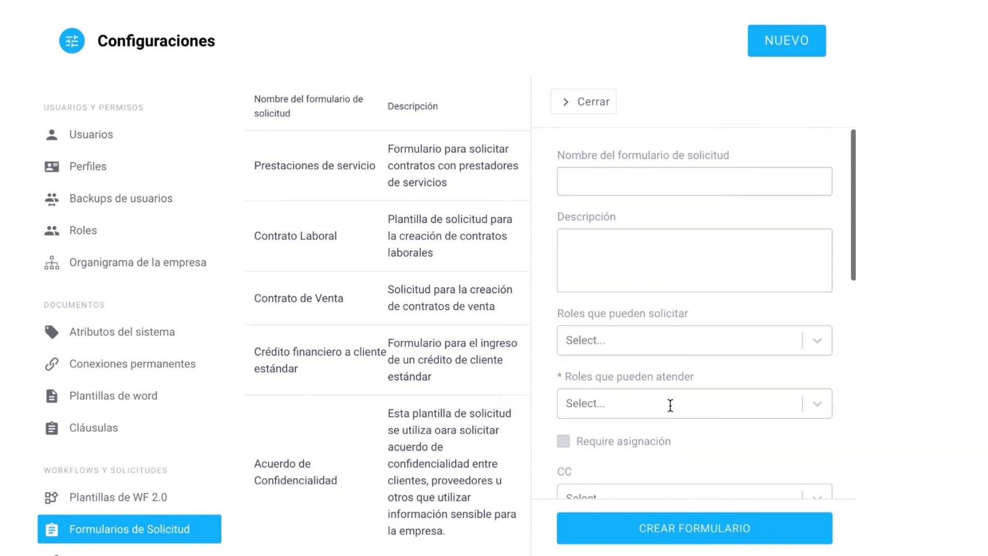
pyautogui.click(593, 103)
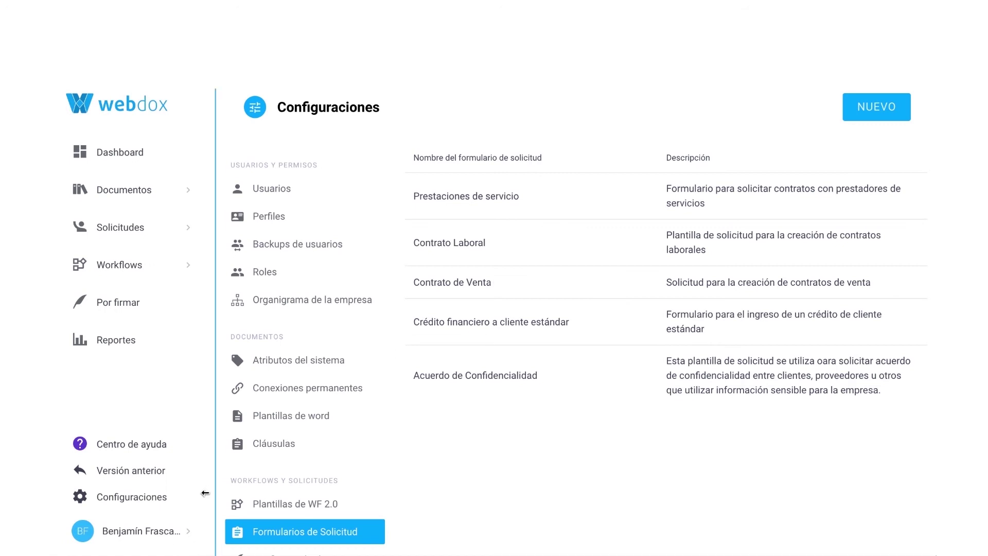
# Start a new request from the requests list using the Acuerdo de Confidencialidad form
pyautogui.click(114, 234)
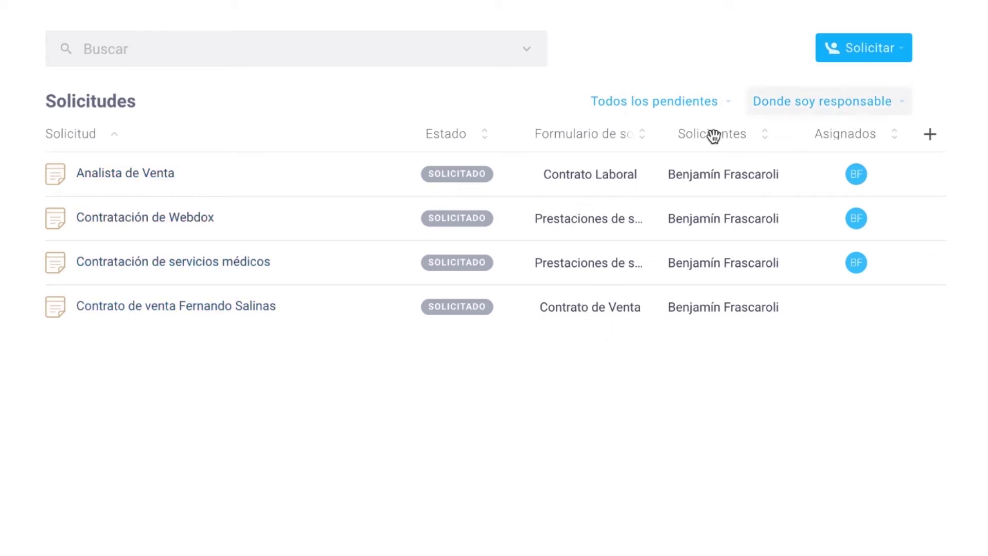
pyautogui.click(887, 46)
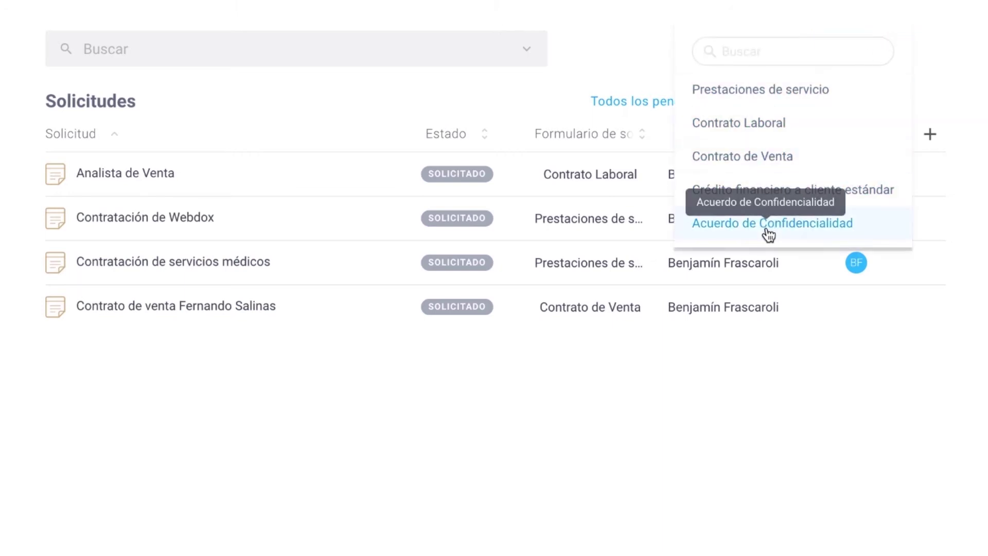
pyautogui.click(768, 223)
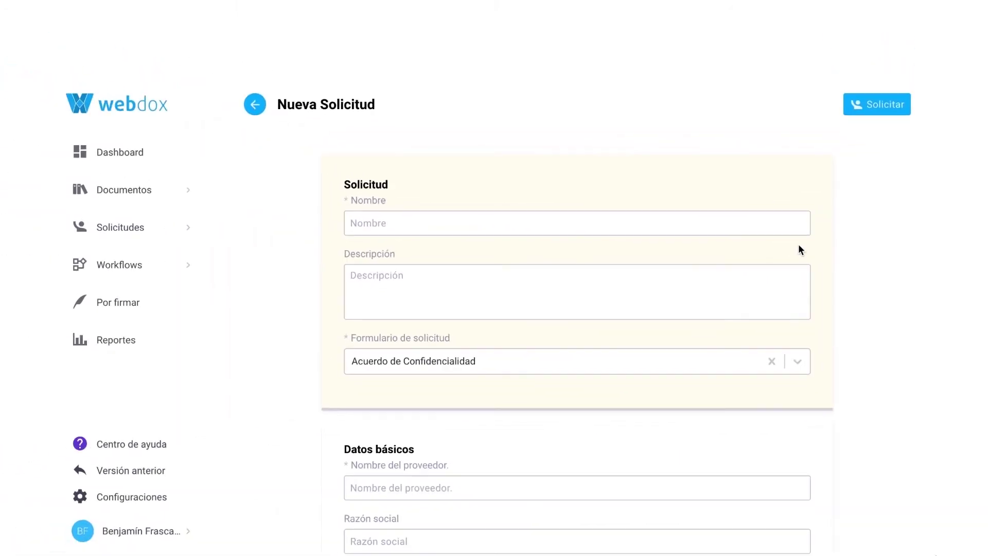
# Name the request "Acuerdo de confidencialidad con proveedor de servicios de software"
pyautogui.click(664, 219)
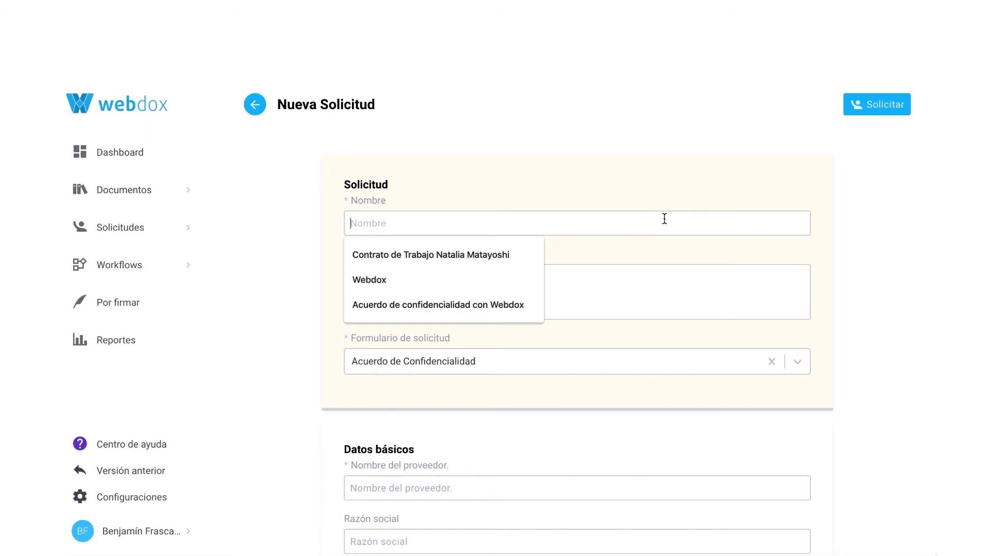
pyautogui.write('Acuerdo de fon')
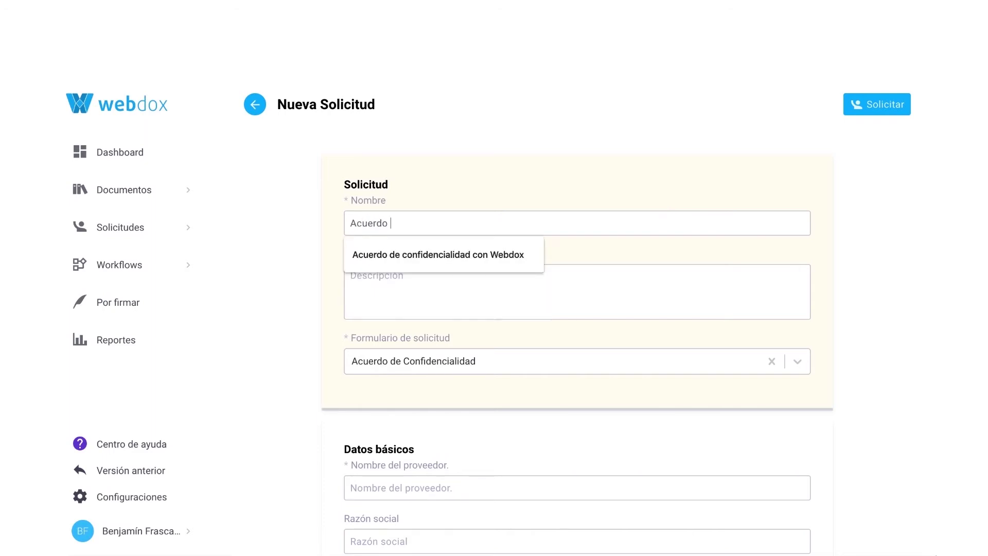
pyautogui.press('BackSpace')
pyautogui.press('BackSpace')
pyautogui.write('confidencialidad ')
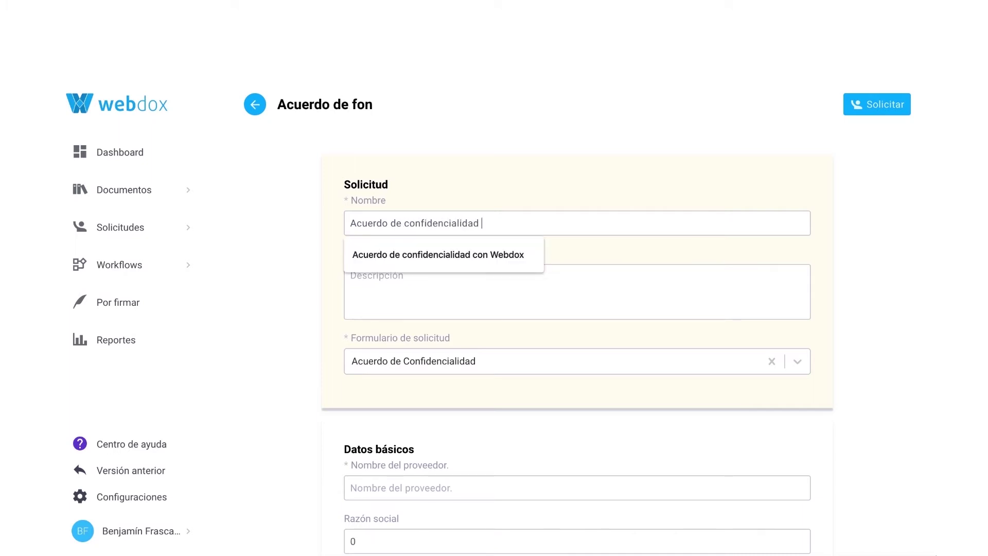
pyautogui.write('con prof¡v')
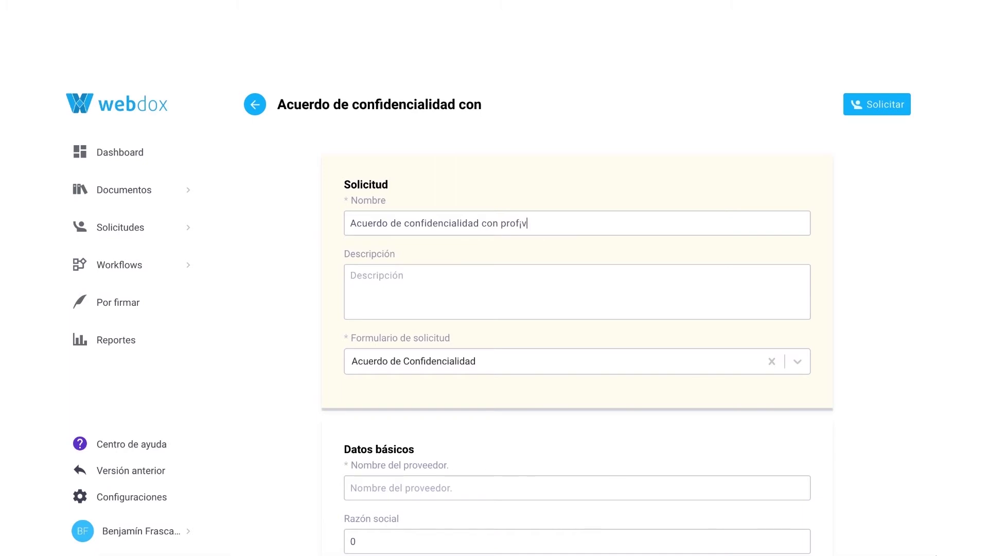
pyautogui.write('eedor de se')
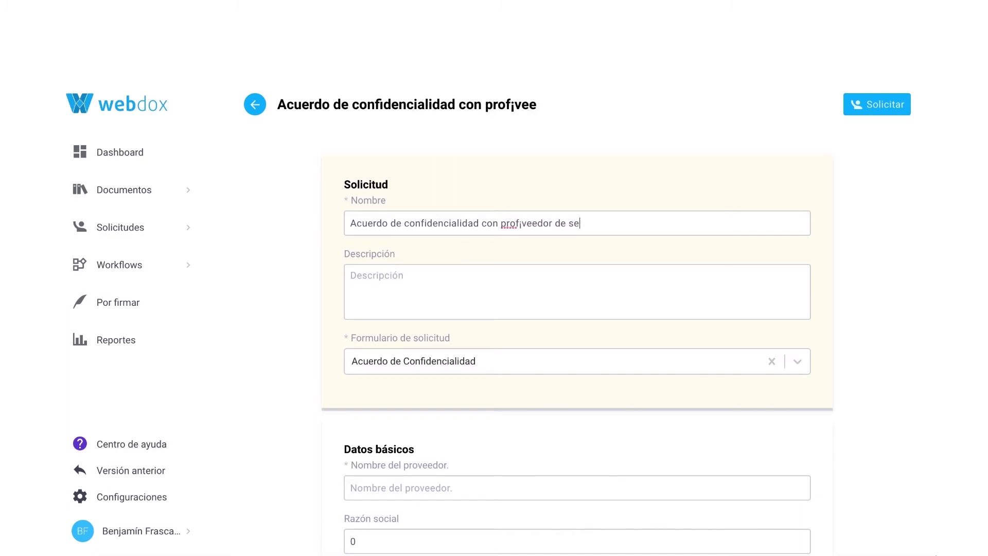
pyautogui.write('rvicios de softwate¡¡re')
pyautogui.press('BackSpace')
pyautogui.press('BackSpace')
pyautogui.press('BackSpace')
pyautogui.press('BackSpace')
pyautogui.press('BackSpace')
pyautogui.press('BackSpace')
pyautogui.write('re')
pyautogui.click(560, 290)
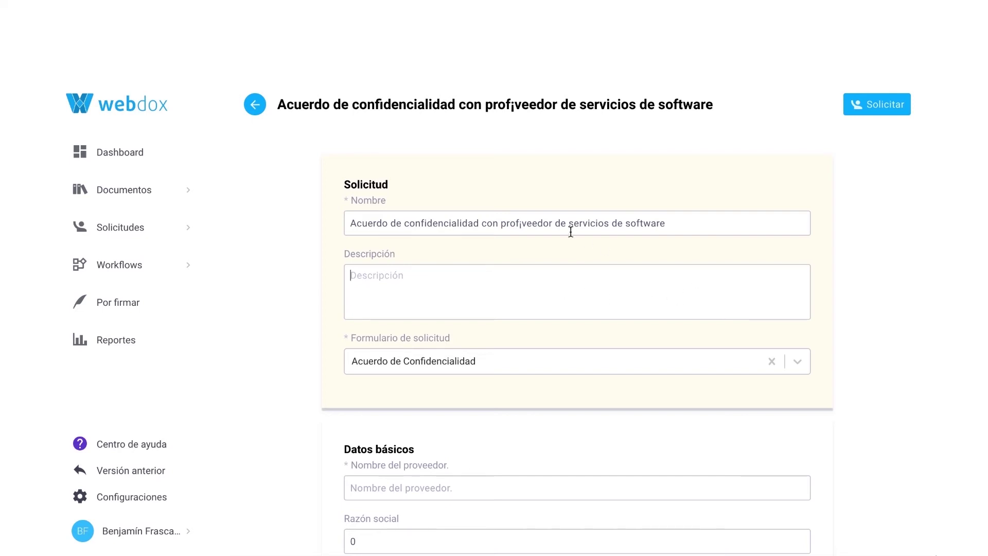
pyautogui.click(525, 222)
pyautogui.press('BackSpace')
pyautogui.press('BackSpace')
pyautogui.press('Delete')
pyautogui.write('v')
# Set the request's description to "Se requiere la evaluación del proveedor Webdox, por lo que se necesita la firma del NDA."
pyautogui.click(443, 291)
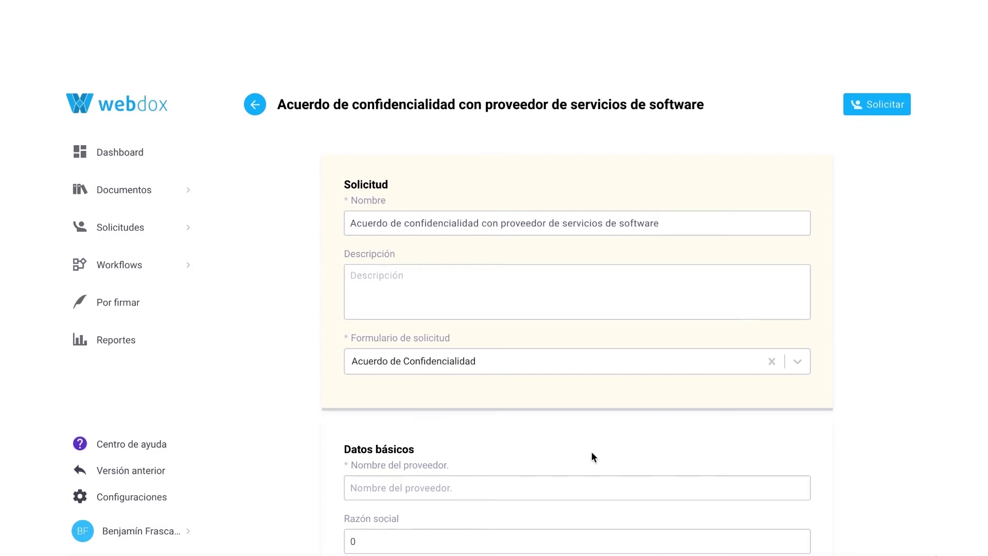
pyautogui.scroll(-2, 595, 455)
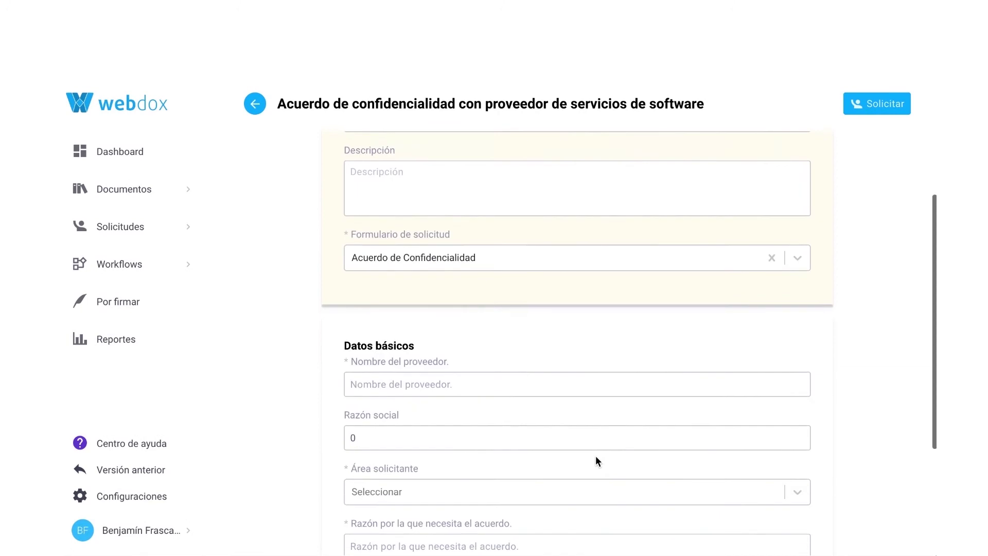
pyautogui.scroll(-3, 596, 457)
pyautogui.scroll(5, 819, 330)
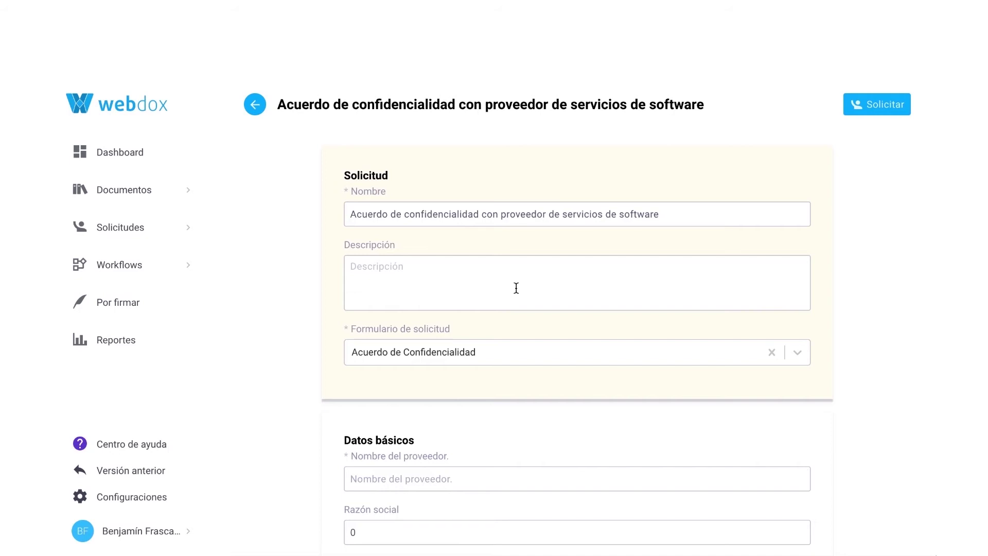
pyautogui.write('Se requerie')
pyautogui.press('BackSpace')
pyautogui.press('BackSpace')
pyautogui.press('BackSpace')
pyautogui.press('BackSpace')
pyautogui.write('iere la v')
pyautogui.press('BackSpace')
pyautogui.write('evaluación d')
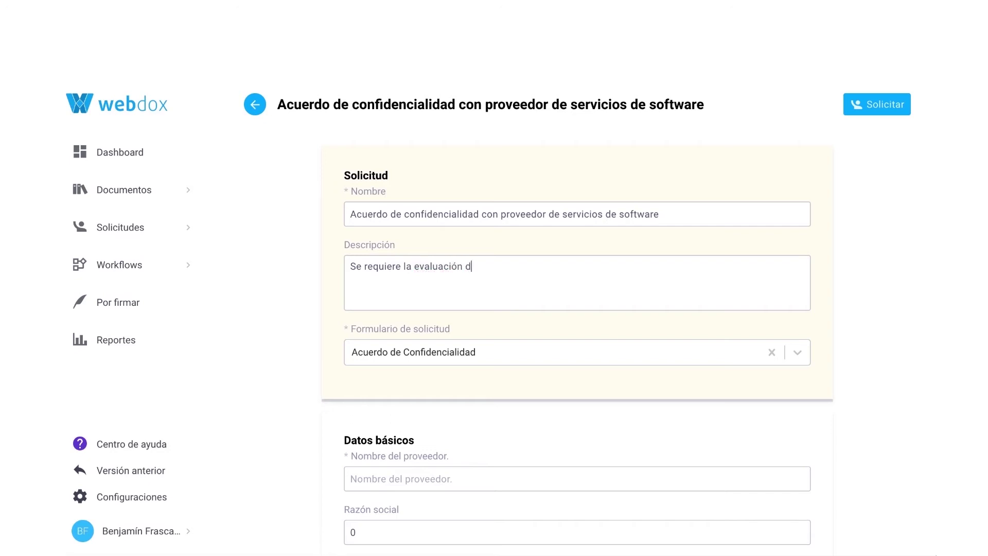
pyautogui.write('el proveedor Webdox, o')
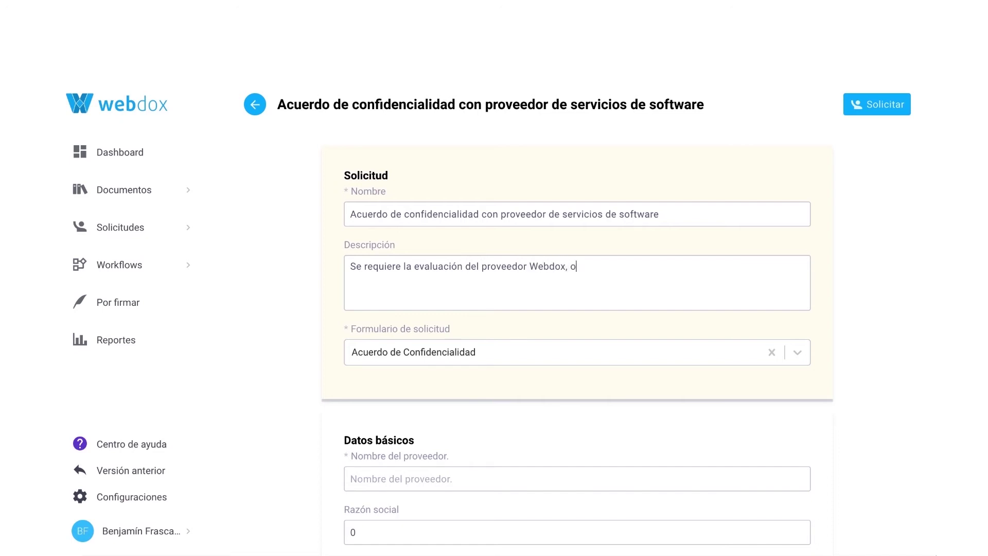
pyautogui.write('por lo que se n')
pyautogui.write('ecesita la firma ')
pyautogui.write('del ')
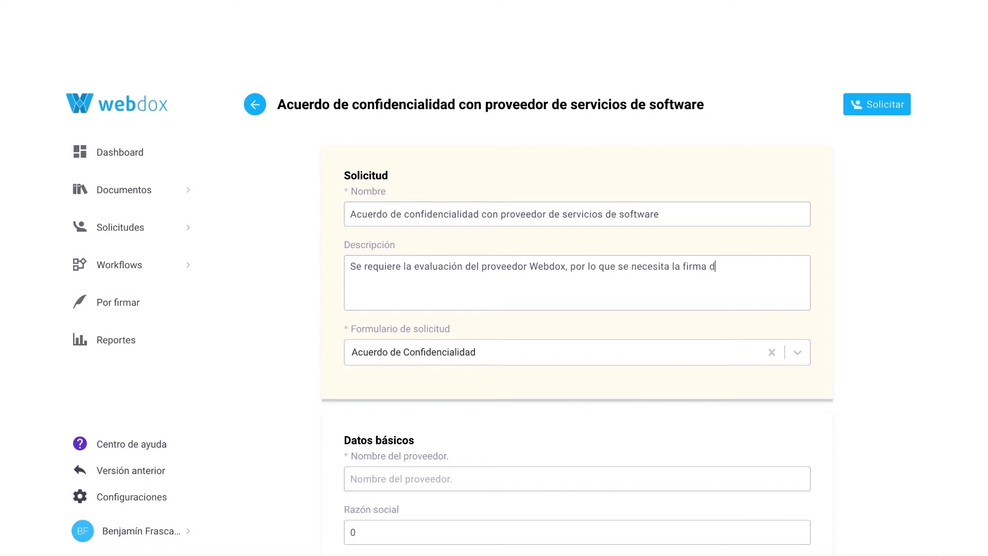
pyautogui.write('NDA.')
# Enter "Webdox Legal" as the supplier name in the request's basic data
pyautogui.scroll(-5, 839, 304)
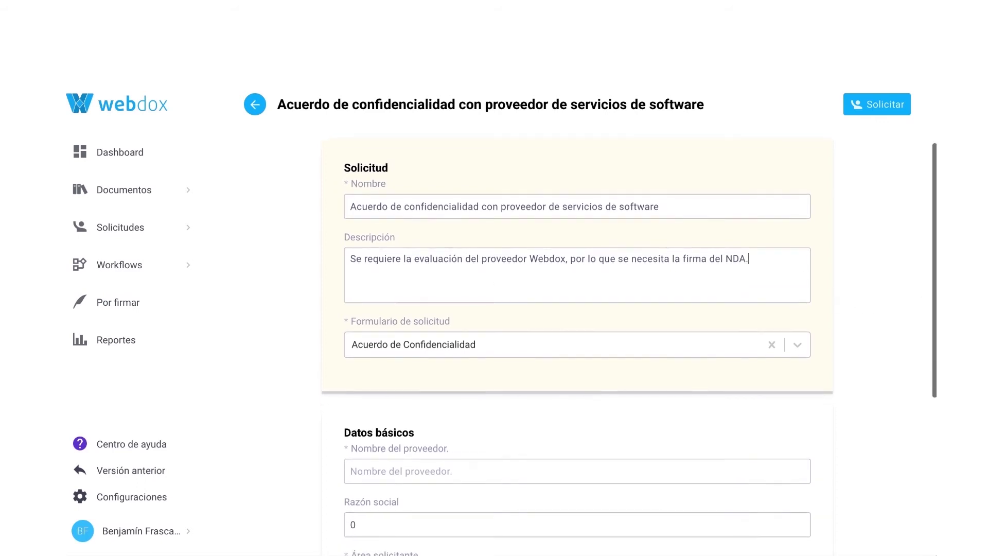
pyautogui.scroll(1, 831, 296)
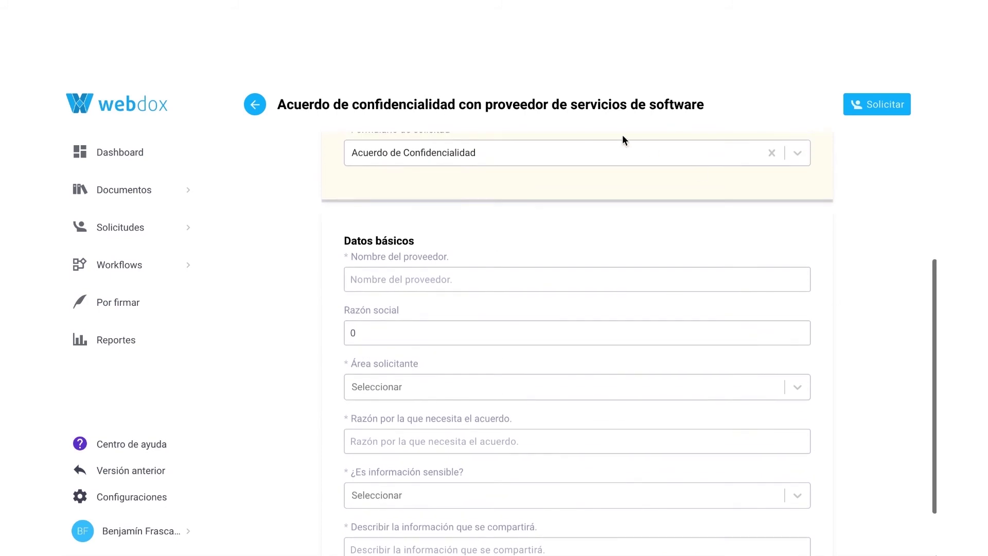
pyautogui.scroll(1, 595, 242)
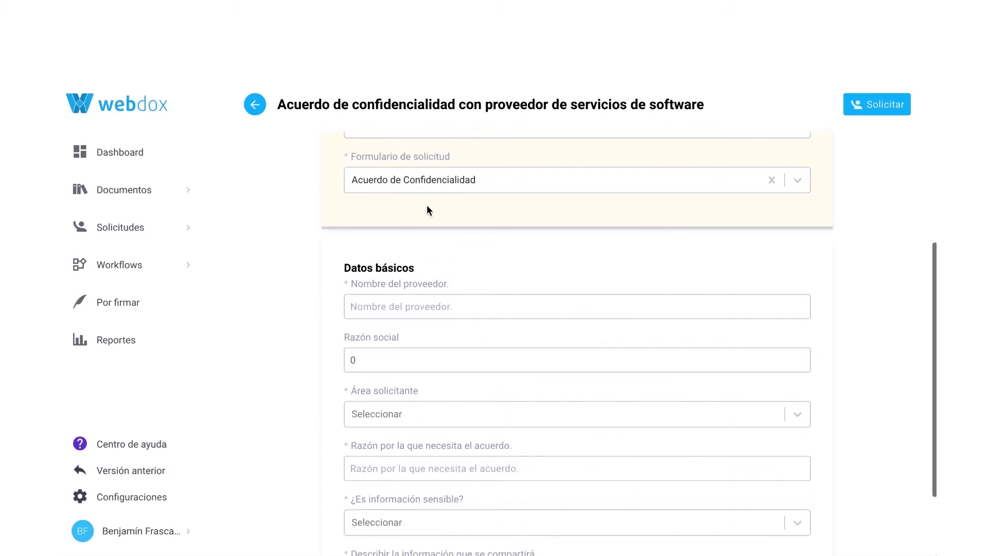
pyautogui.scroll(1, 531, 297)
pyautogui.scroll(-3, 530, 298)
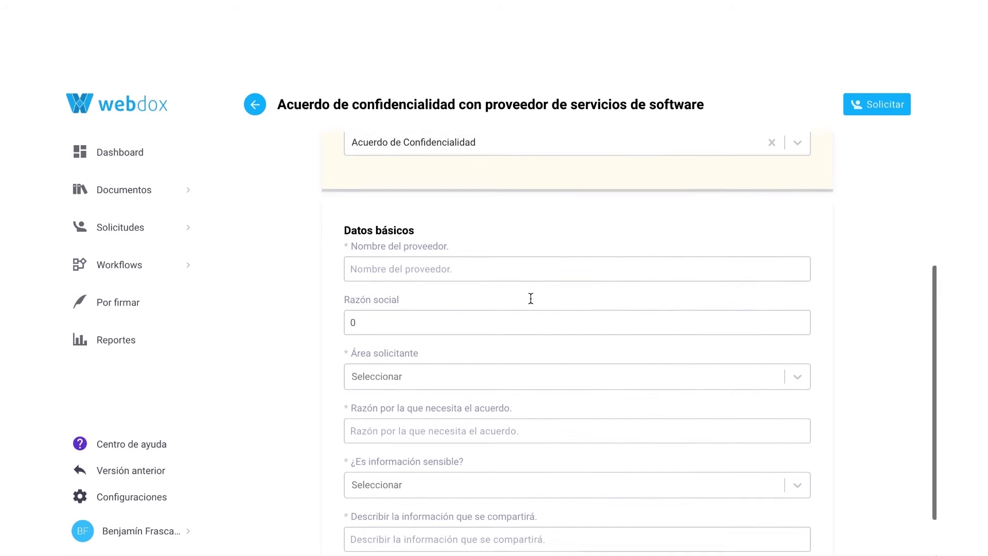
pyautogui.scroll(-2, 531, 298)
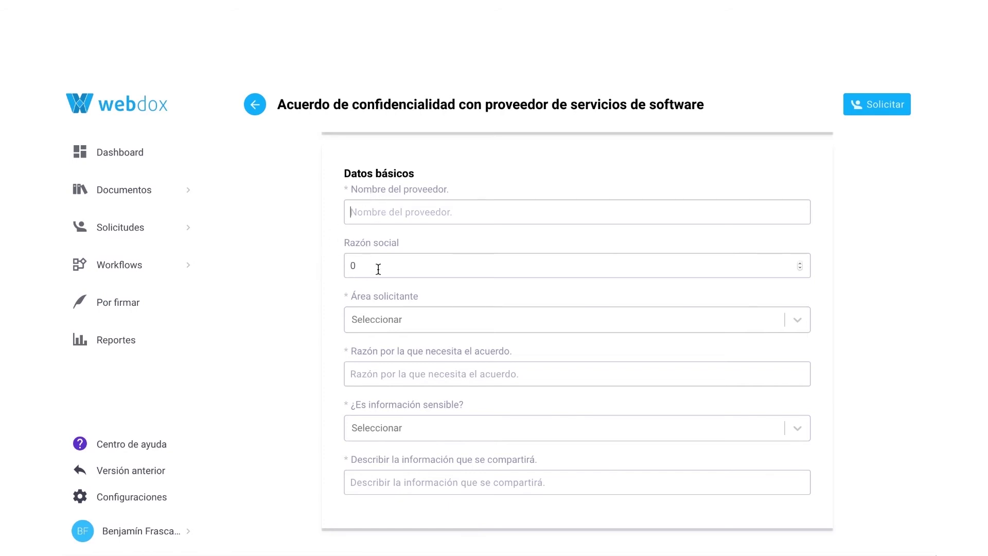
pyautogui.click(382, 214)
pyautogui.write('Webdox Legal')
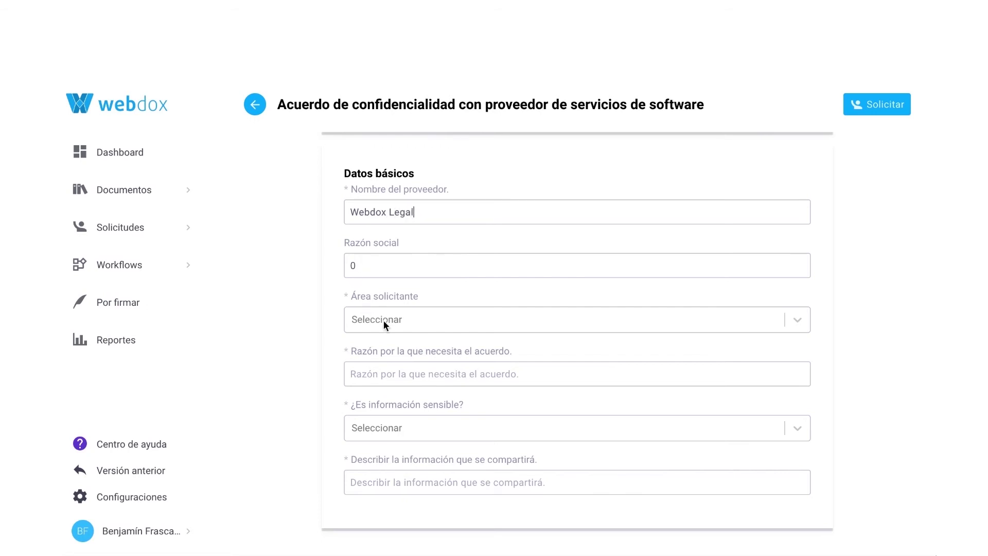
# Set the requesting area to Ventas and the reason for the agreement to "Por que se revisará información sensible"
pyautogui.click(384, 322)
pyautogui.click(387, 352)
pyautogui.click(380, 378)
pyautogui.write('Por que')
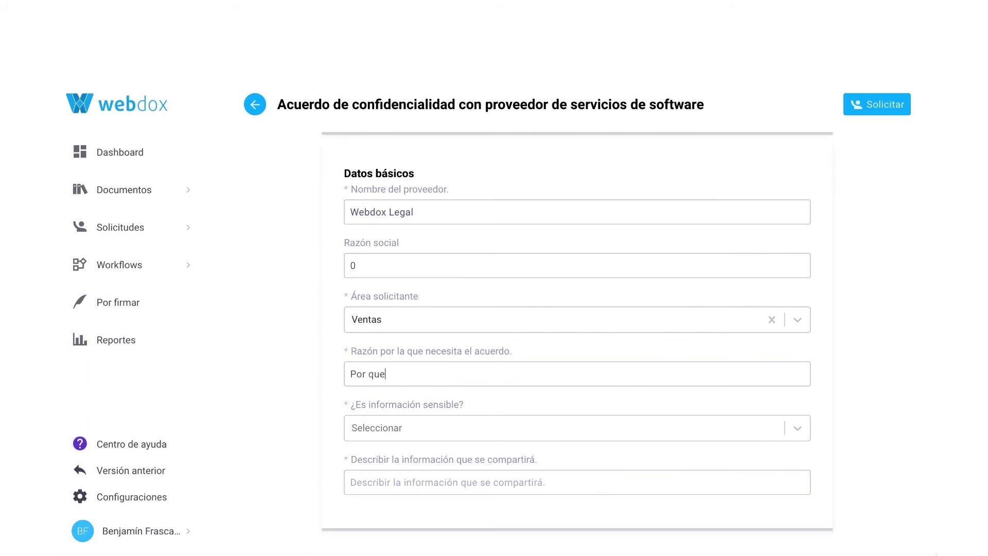
pyautogui.write(' se revisará información sensible')
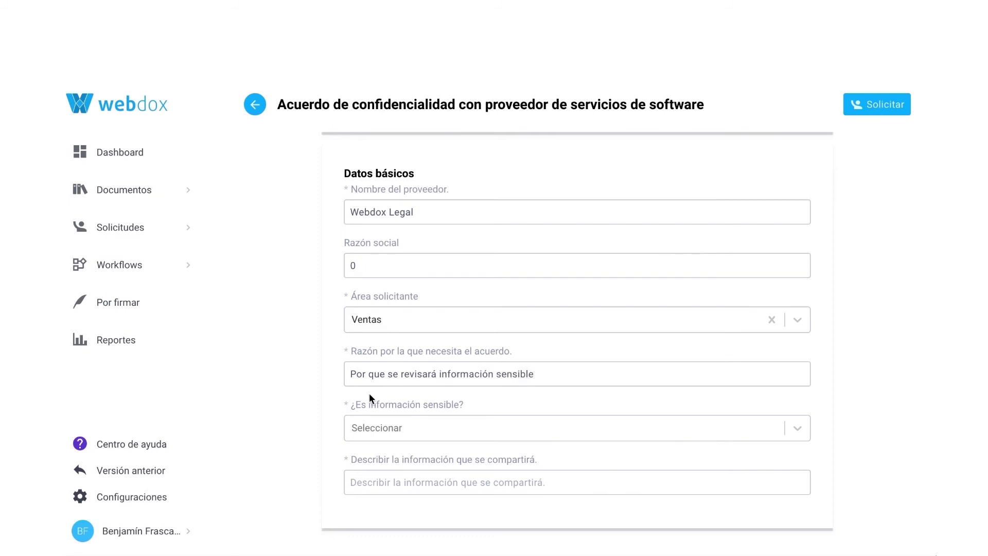
# Mark the information as sensitive with "Si" and describe the information to share as "Datos de algoritmos"
pyautogui.click(362, 426)
pyautogui.click(368, 456)
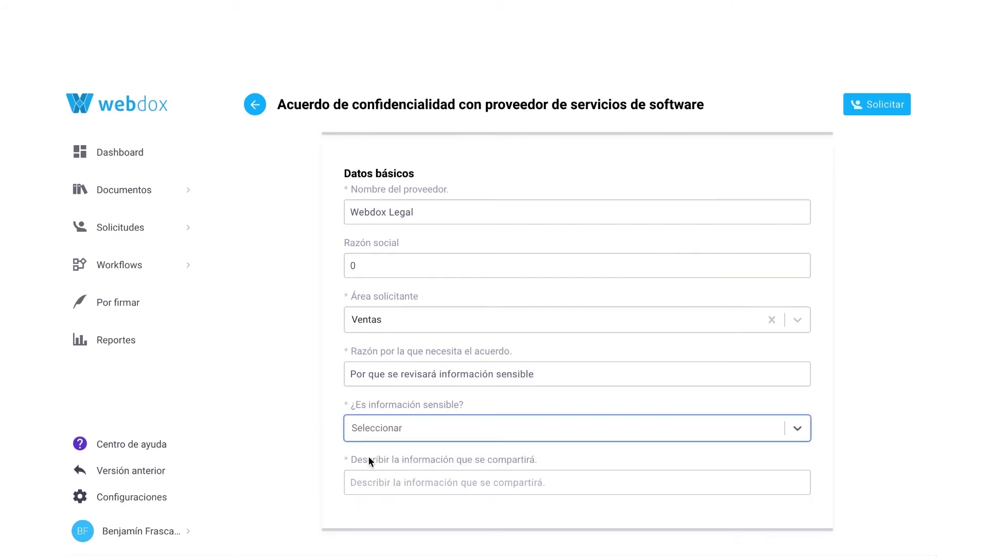
pyautogui.click(402, 482)
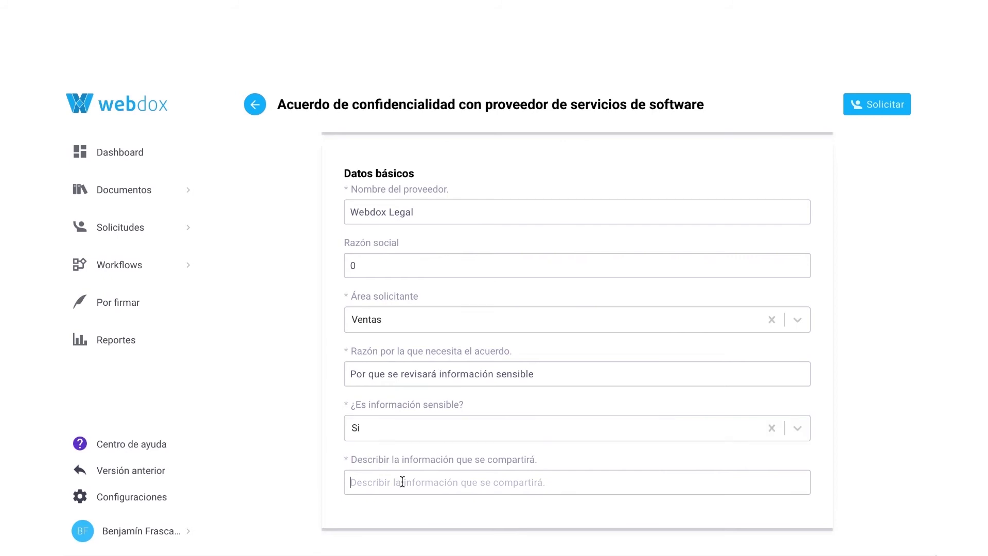
pyautogui.write('Datos de algoritmos')
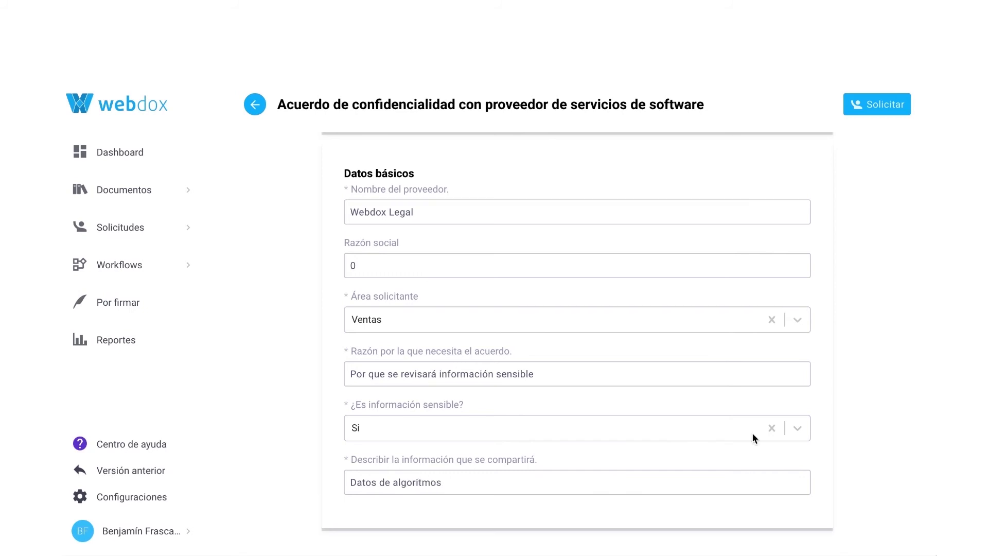
# Review the completed confidentiality agreement form and submit the request
pyautogui.scroll(-1, 903, 366)
pyautogui.scroll(1, 904, 371)
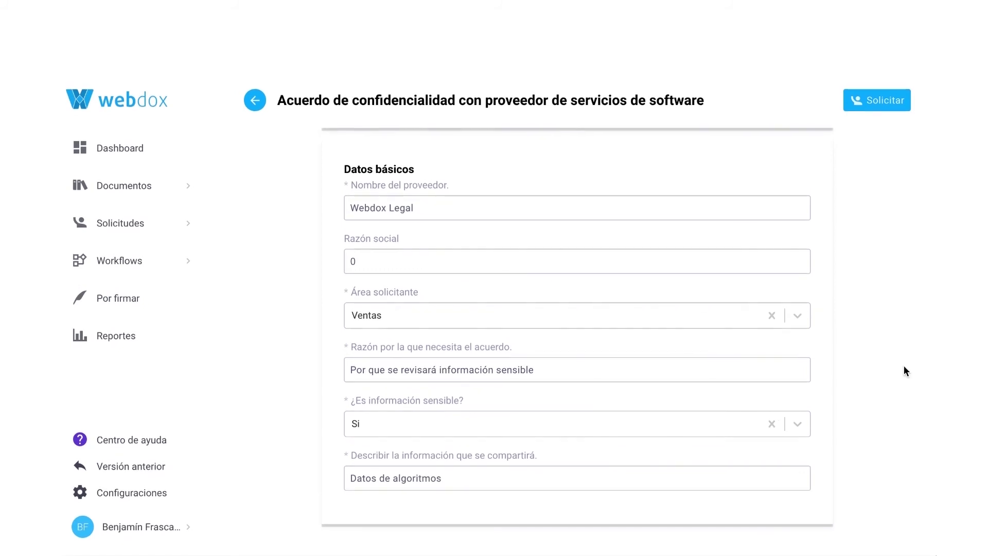
pyautogui.scroll(1, 903, 366)
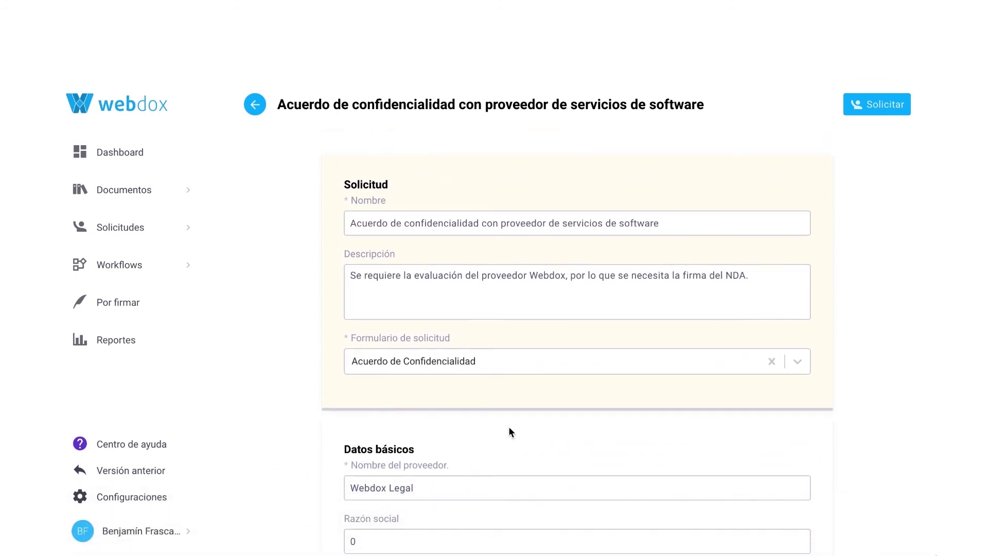
pyautogui.click(893, 104)
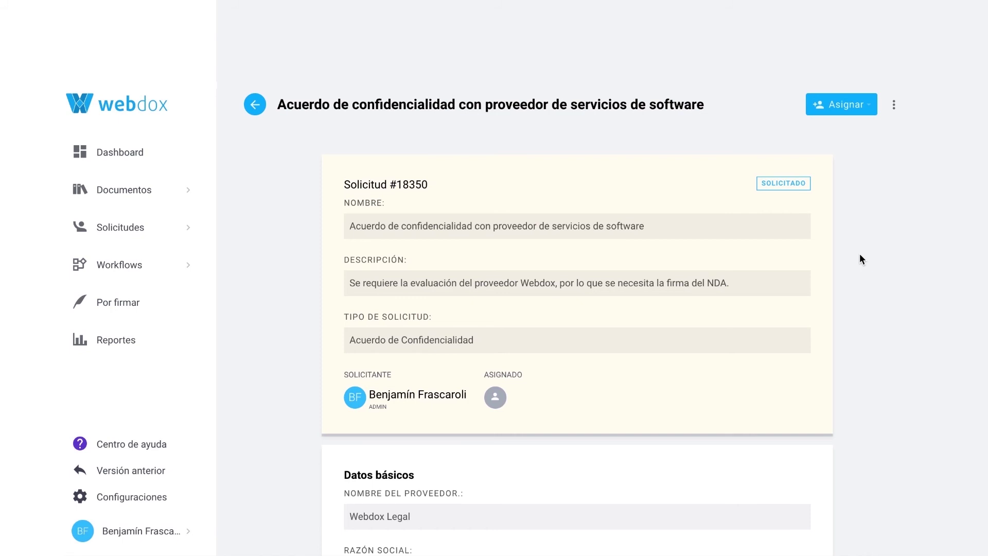
# Check the submitted request's details and assign it to the admin user who requested it
pyautogui.scroll(-5, 859, 254)
pyautogui.scroll(-2, 860, 257)
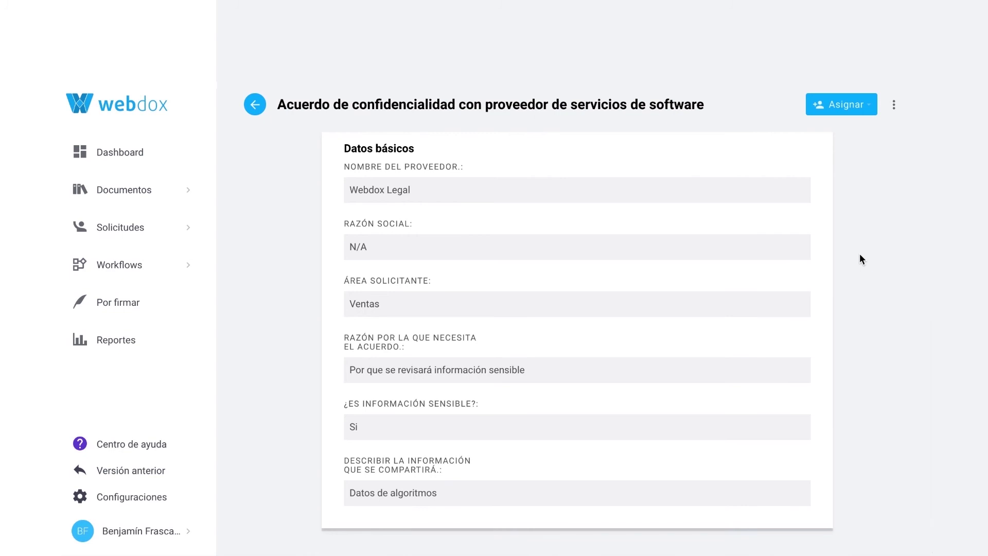
pyautogui.scroll(4, 753, 390)
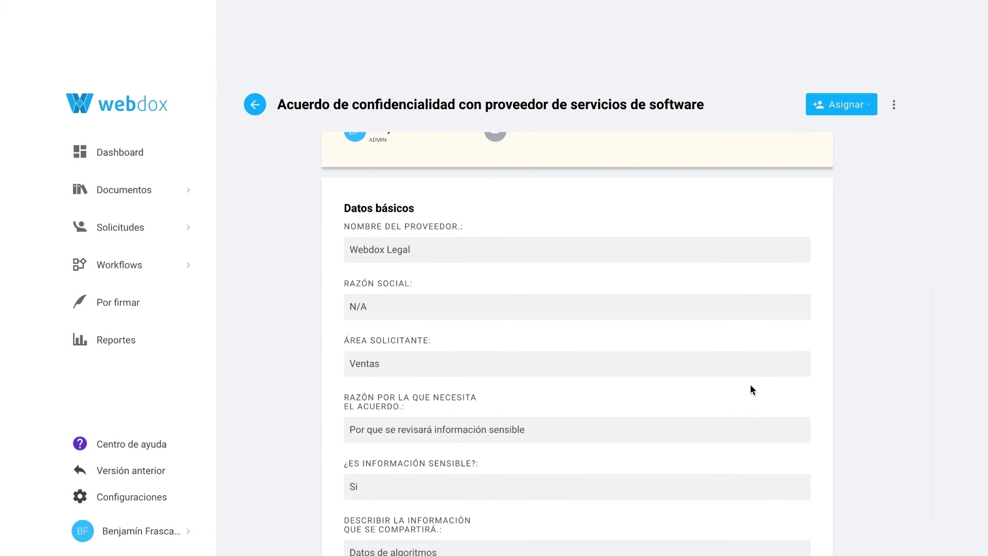
pyautogui.scroll(2, 751, 385)
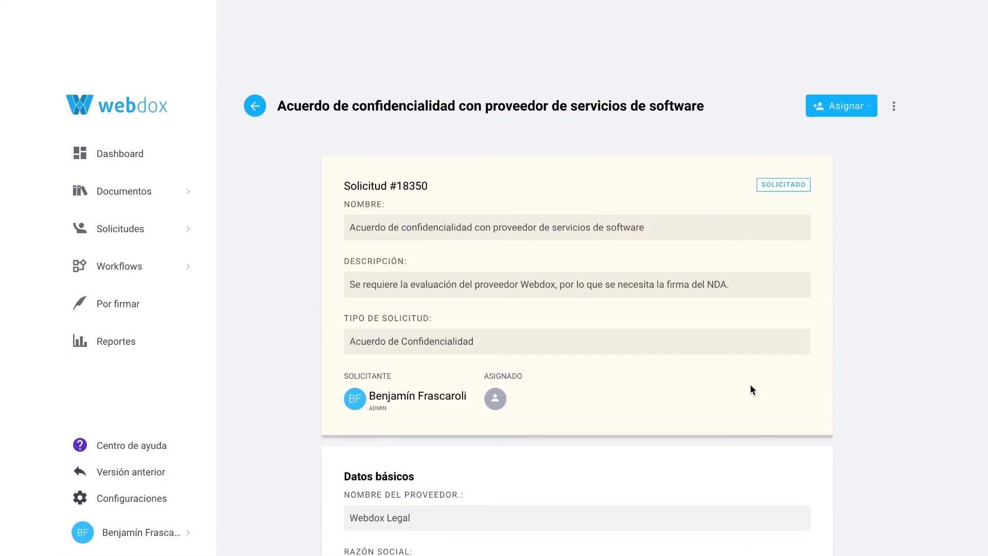
pyautogui.click(863, 105)
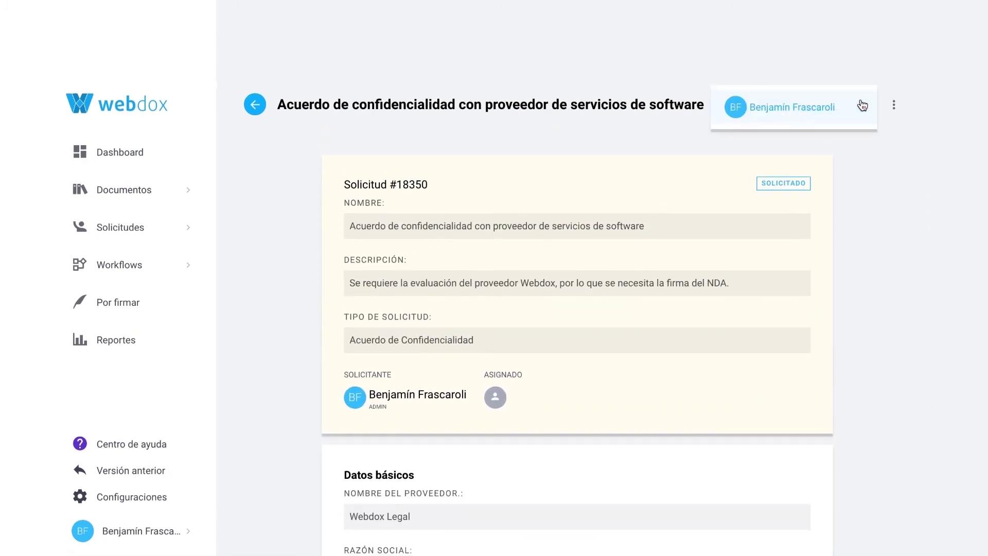
pyautogui.click(802, 111)
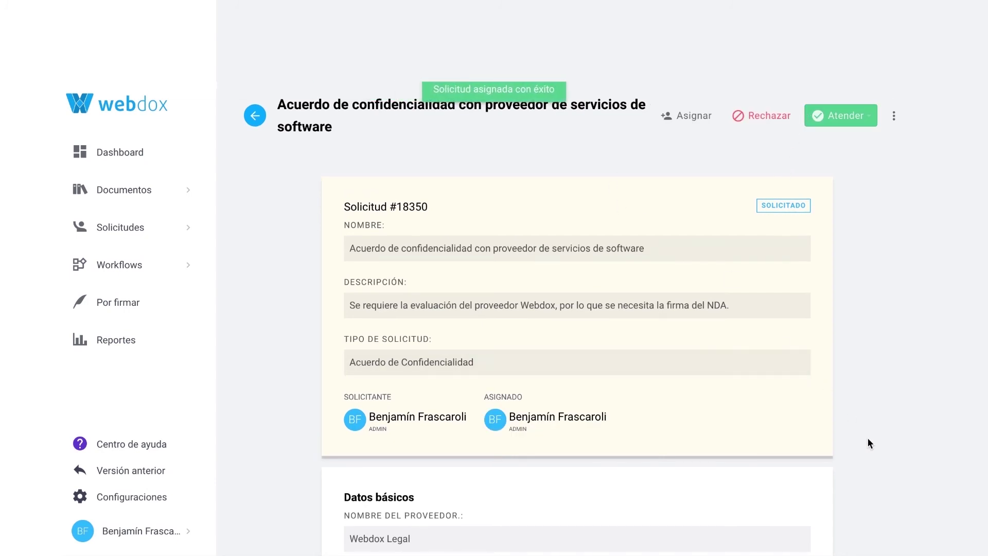
# Attend the assigned request with "Proceso de Acuerdo de Confidencialidad", opening that workflow's activation dialog
pyautogui.scroll(-7, 868, 443)
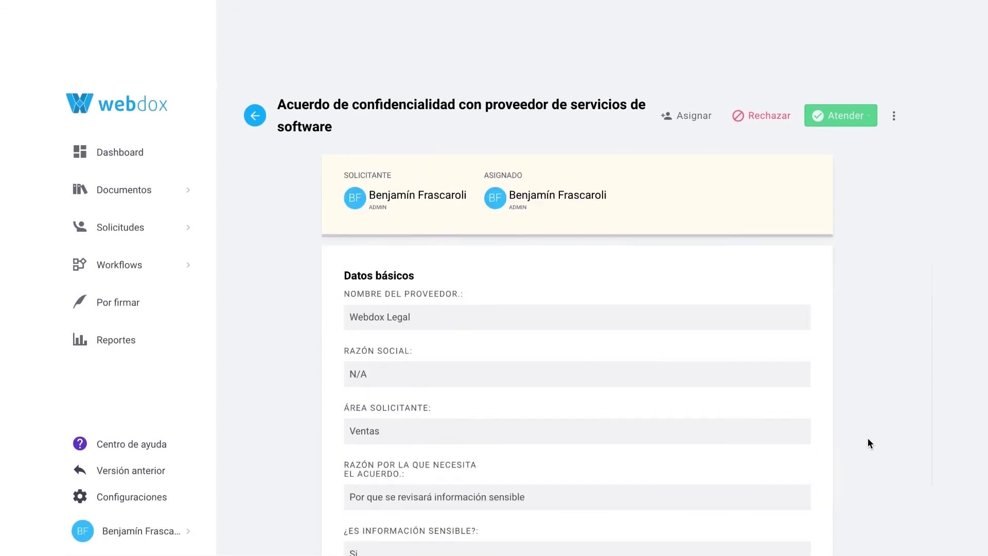
pyautogui.scroll(7, 867, 437)
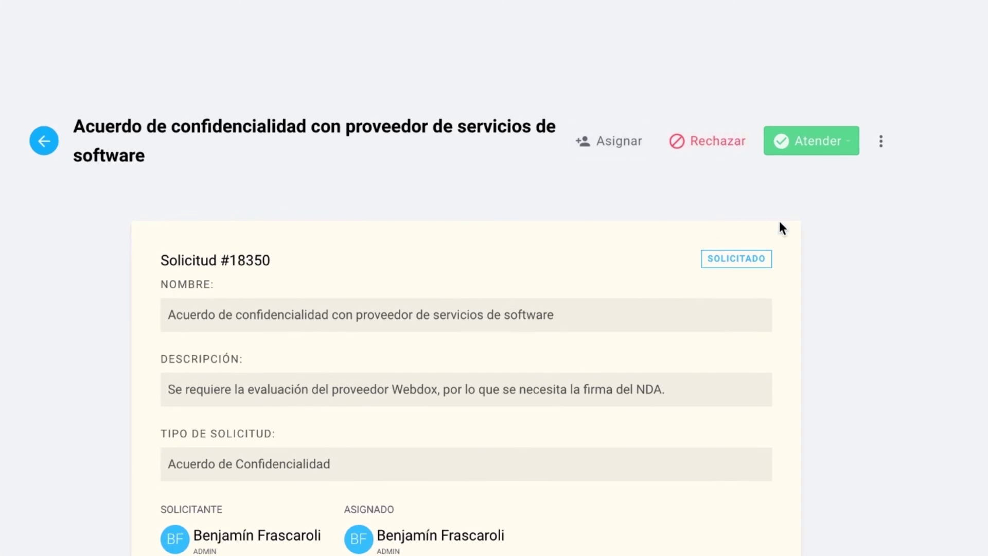
pyautogui.click(837, 146)
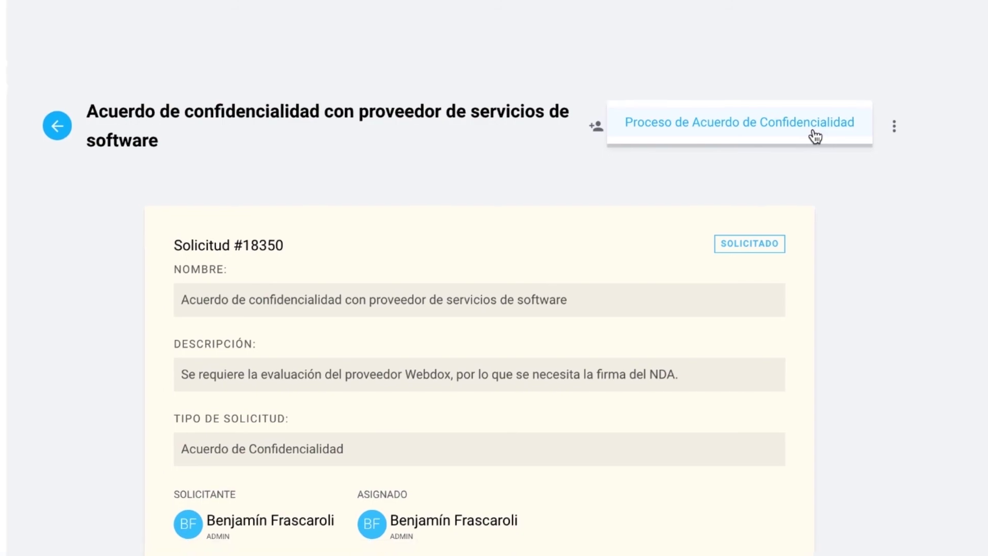
pyautogui.click(802, 151)
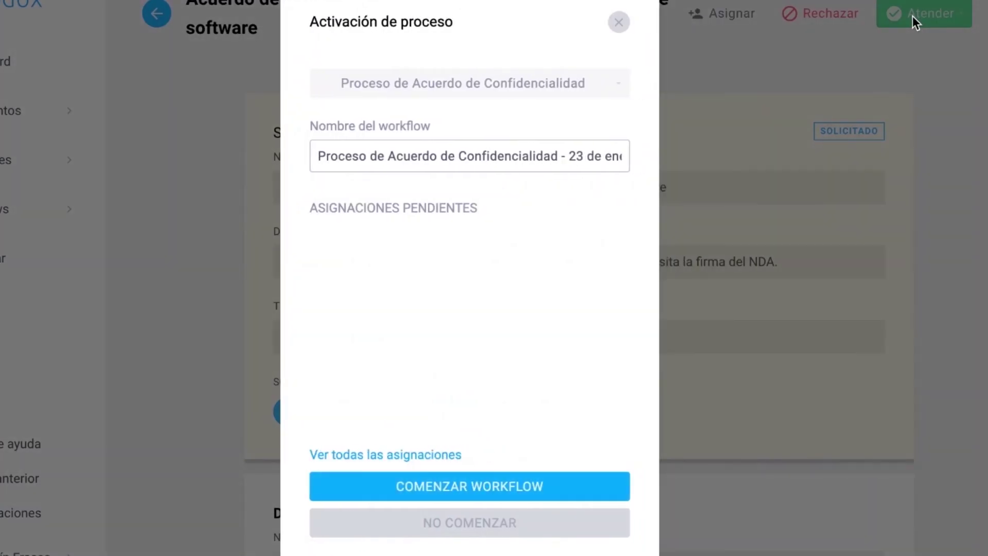